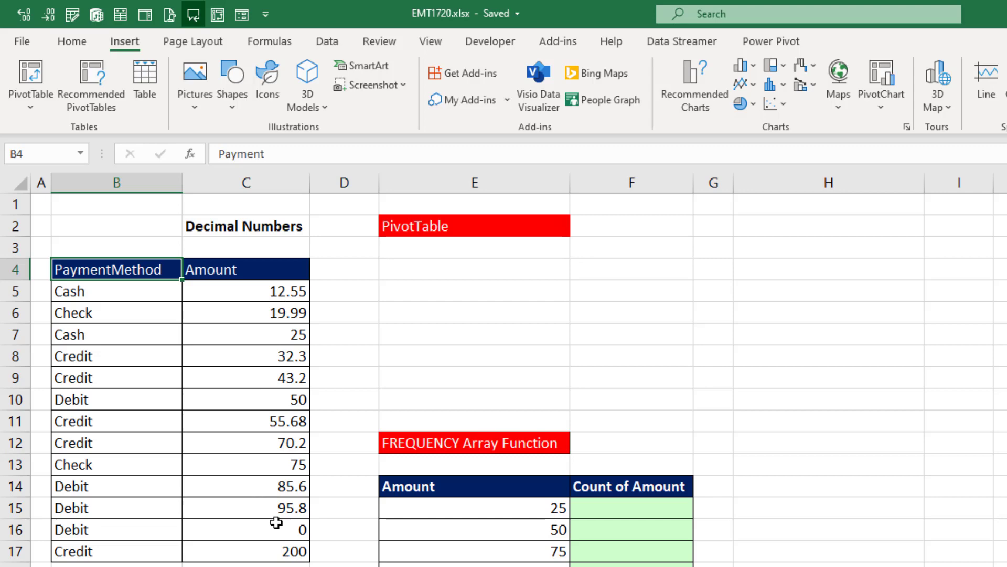
Step: Create a PivotTable at H3 from the payment data B4:C17, with Amount as the row field
left_click(271, 313)
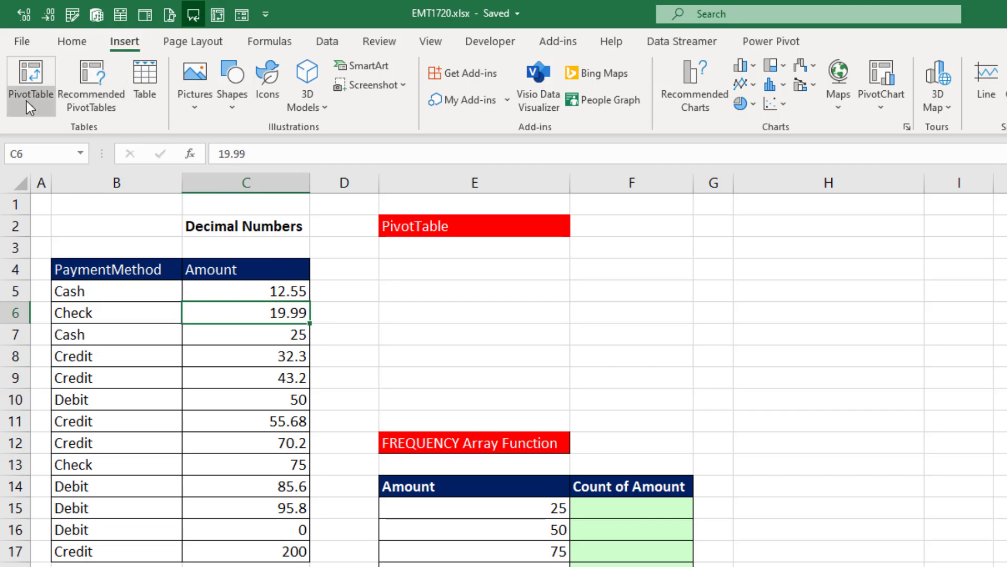
left_click(32, 81)
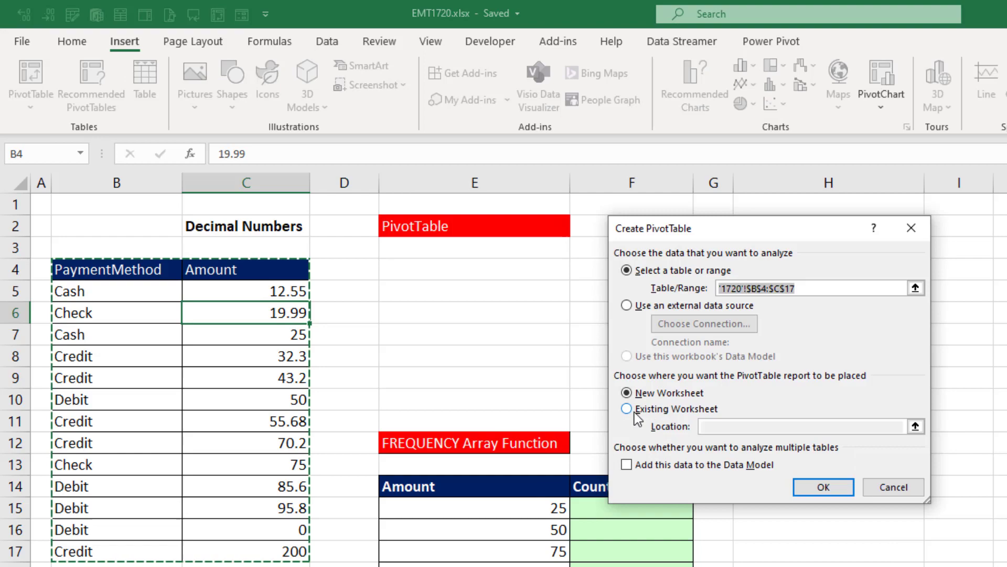
left_click(626, 408)
left_click(710, 429)
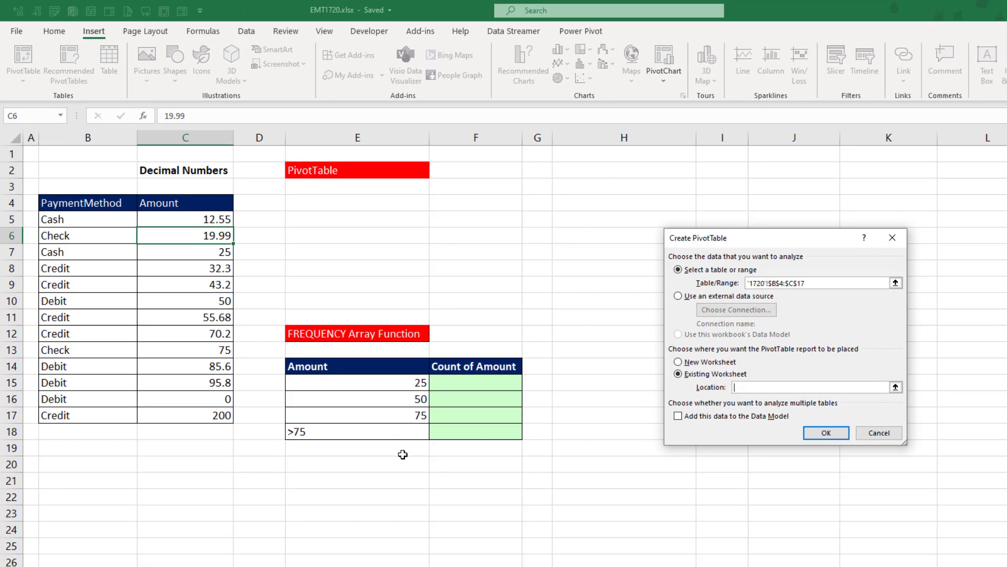
left_click(598, 187)
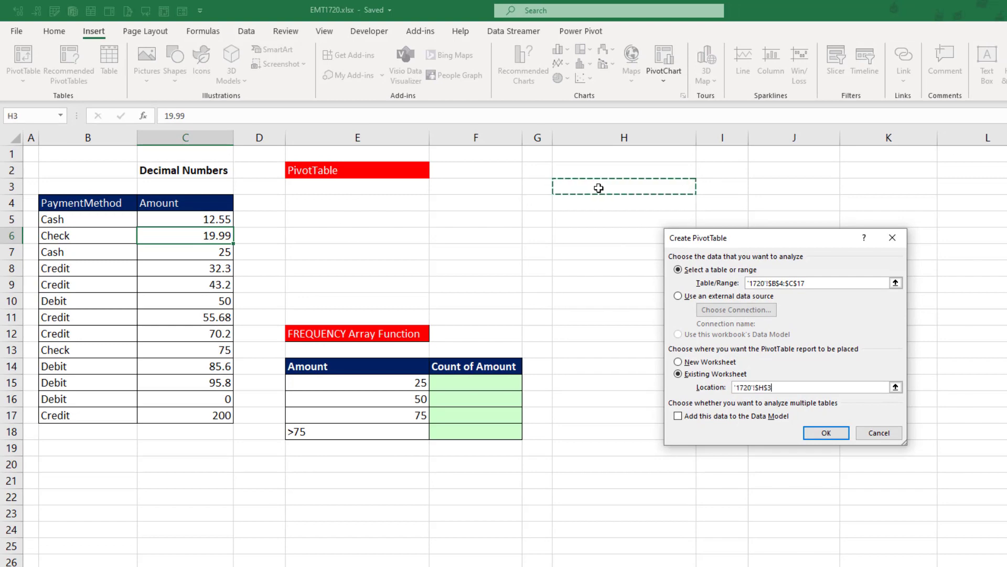
left_click(836, 436)
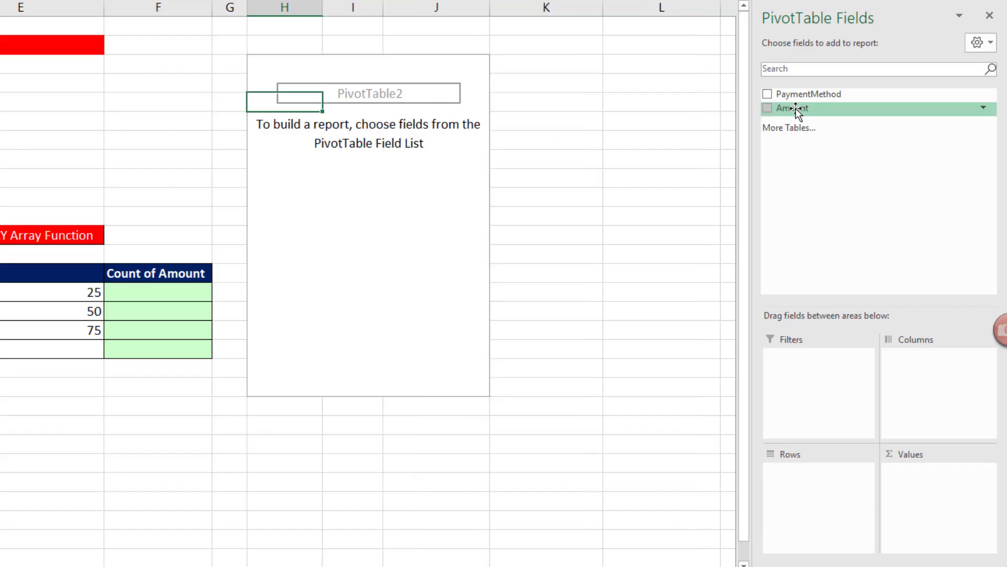
left_click_drag(1006, 222, 1006, 544)
left_click_drag(832, 481, 833, 484)
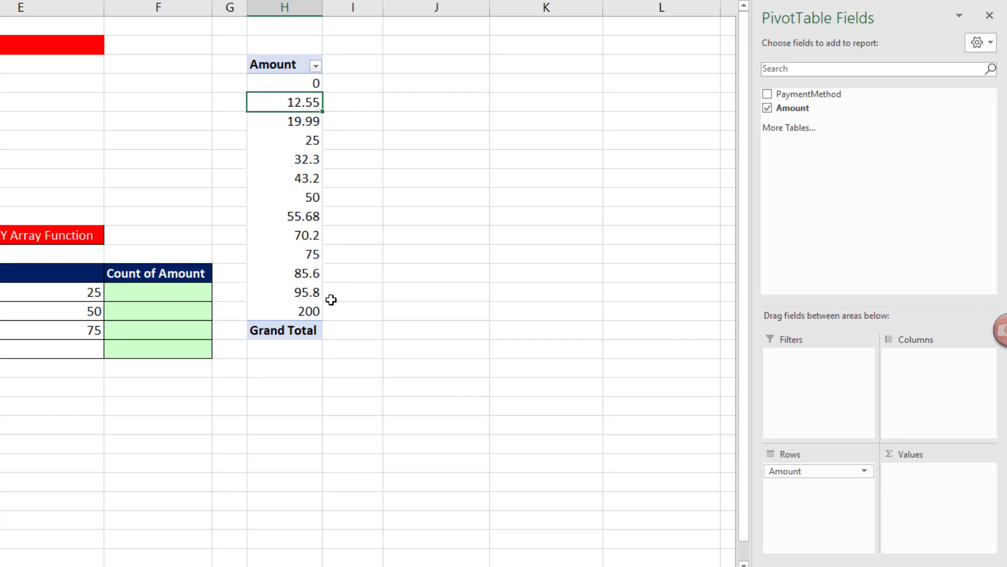
Step: Group the pivot's Amount rows starting at 0, ending at 75, by 25
right_click(292, 106)
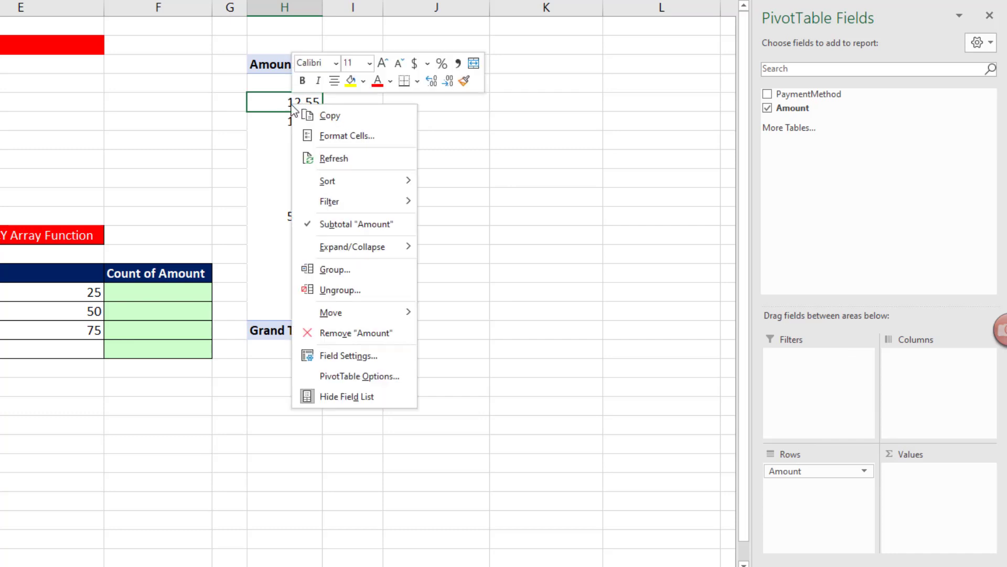
left_click(335, 267)
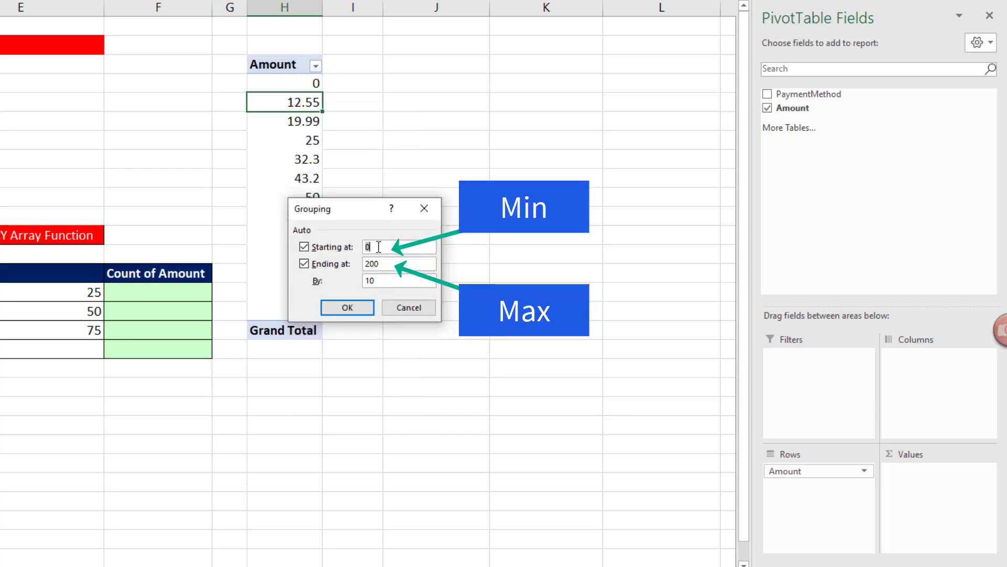
key("Tab")
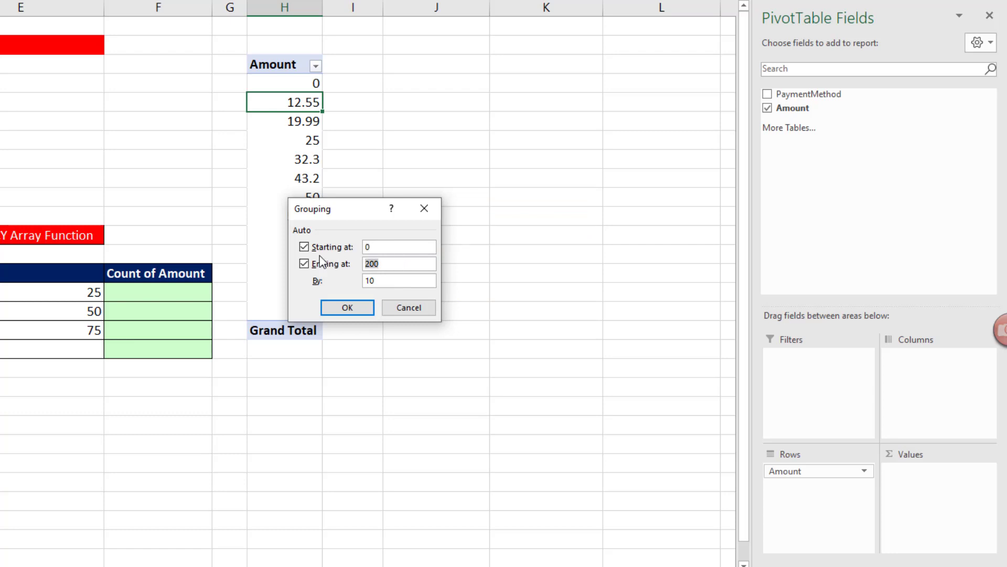
type("75")
key("Tab")
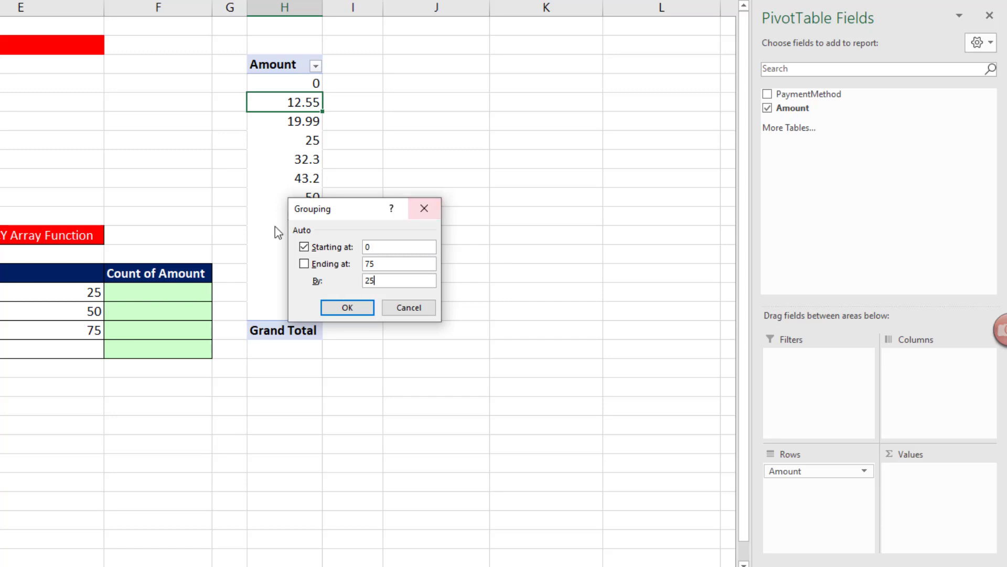
left_click(351, 308)
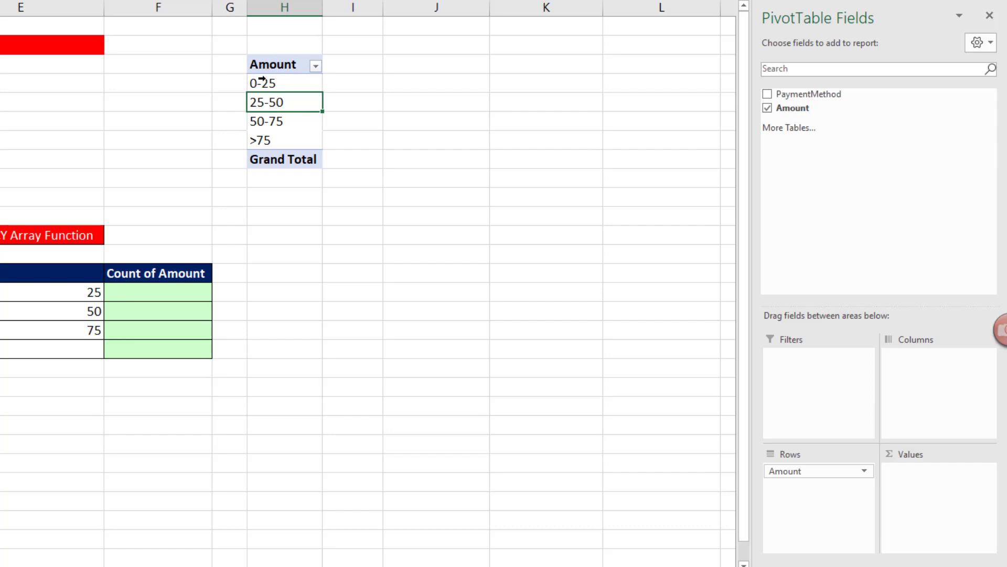
left_click(287, 142)
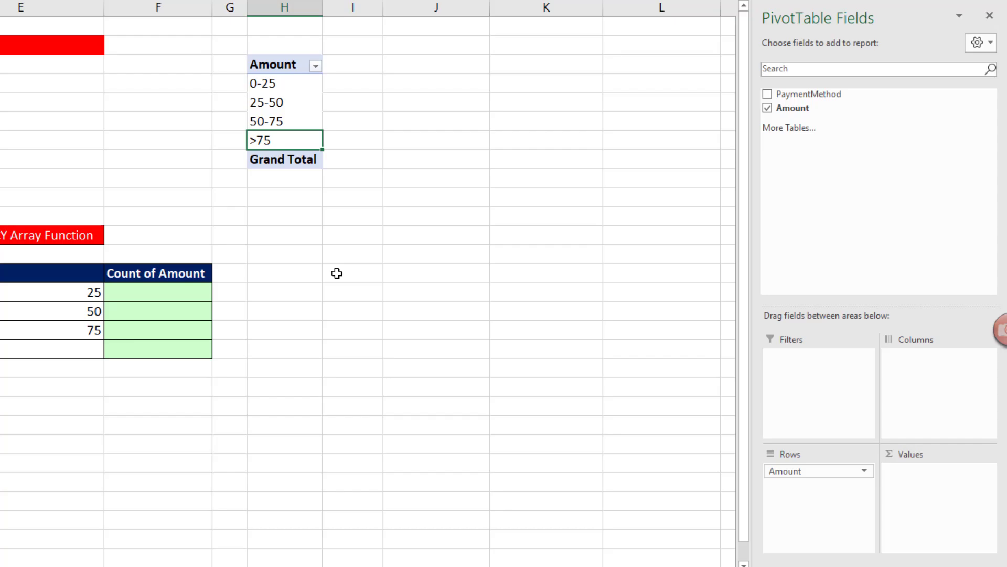
Step: Move the pivot table to E4 and add Count of Amount, giving 3, 3, 4, 3
left_click_drag(285, 72, 284, 155)
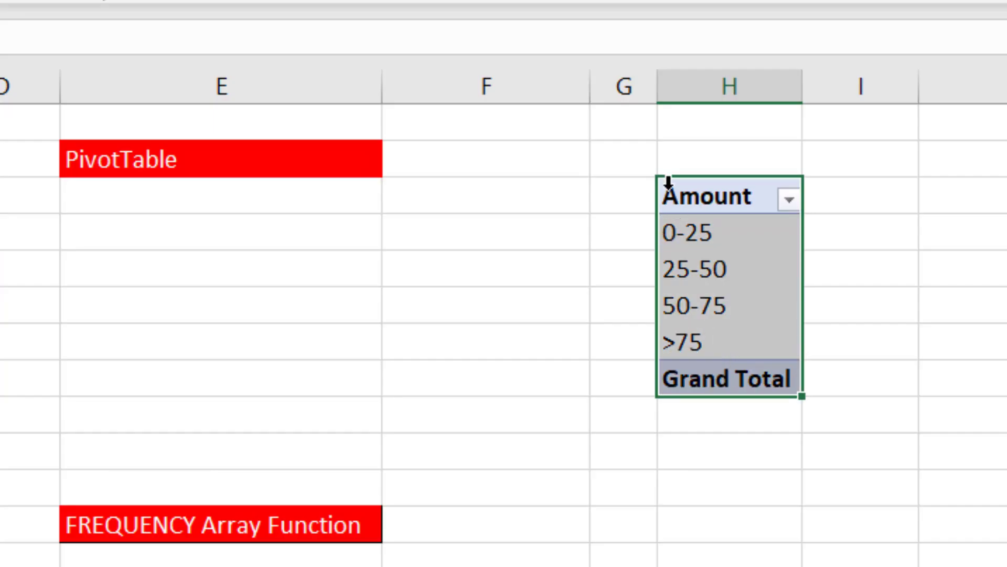
left_click_drag(653, 197, 234, 224)
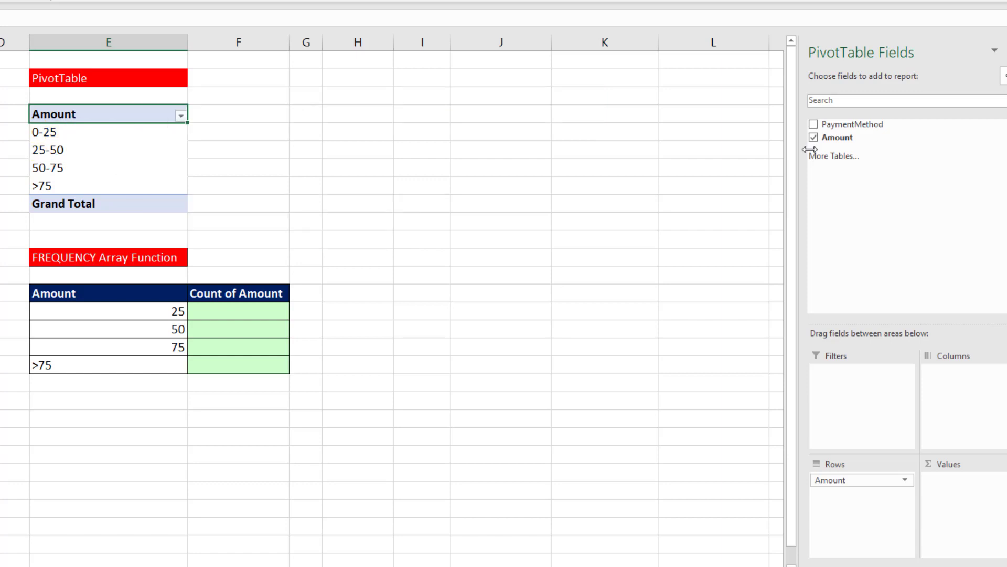
left_click_drag(838, 140, 959, 504)
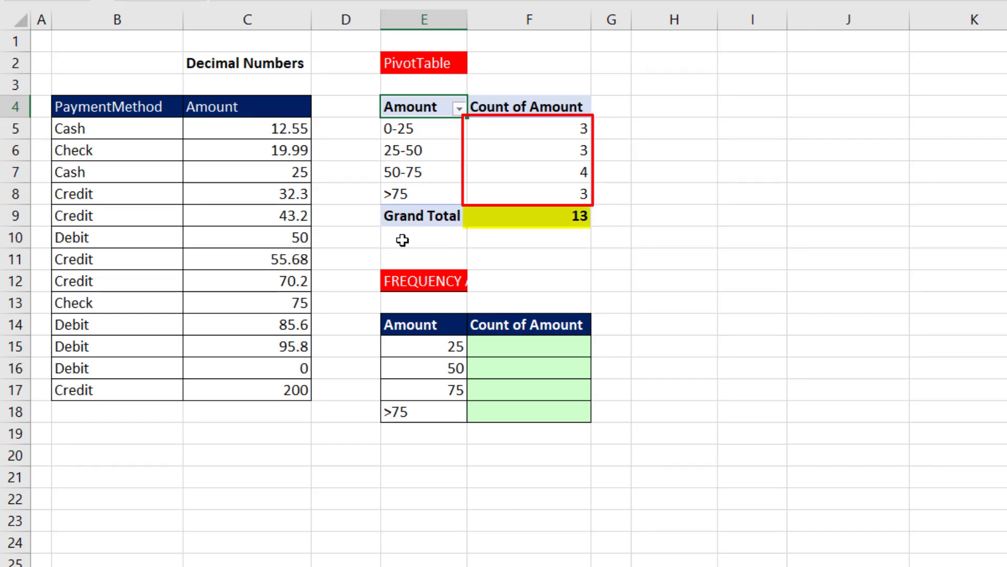
Step: Widen column E, check bins 25, 50 and 75, and select F15 for the counts
left_click_drag(467, 24, 583, 23)
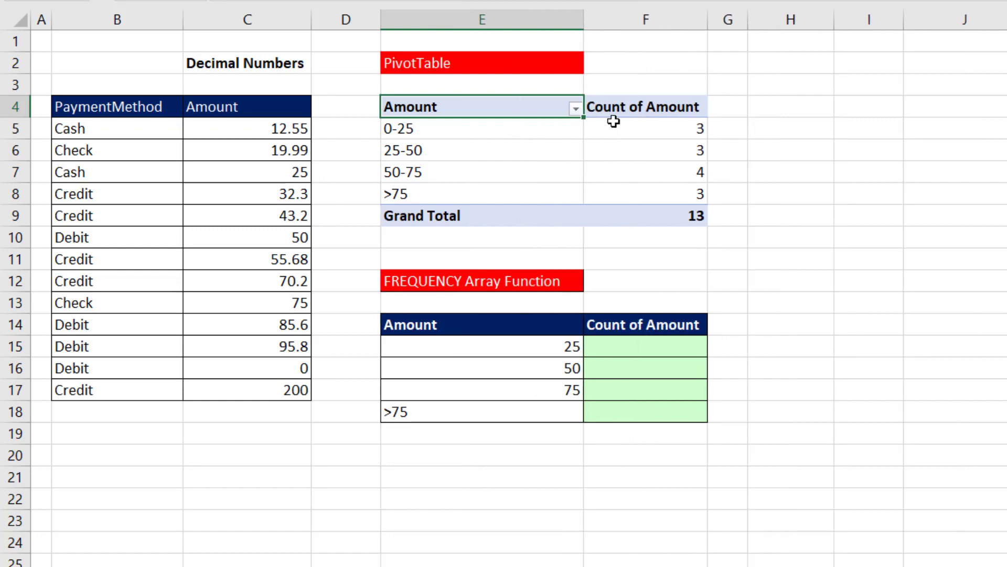
left_click(562, 349)
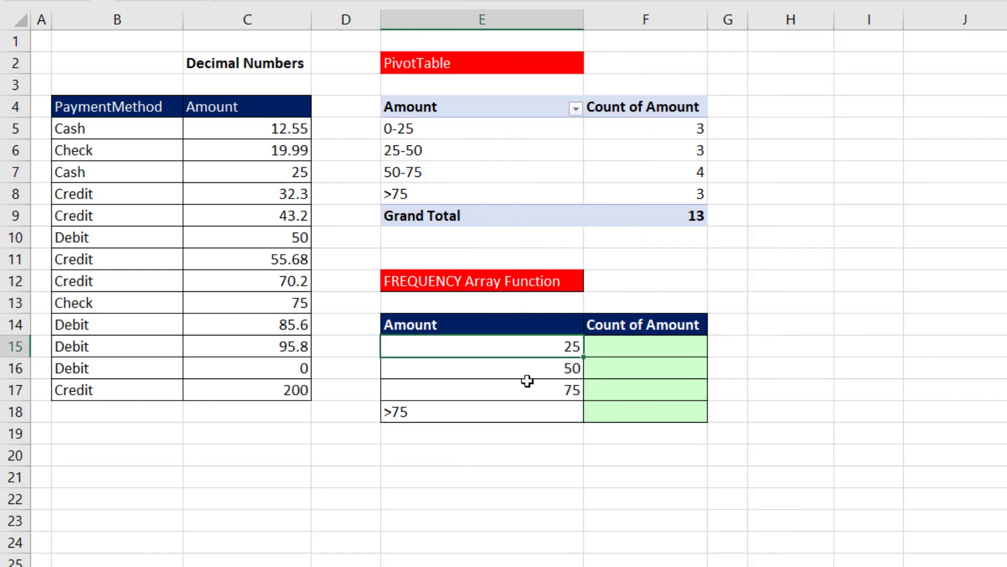
left_click(524, 374)
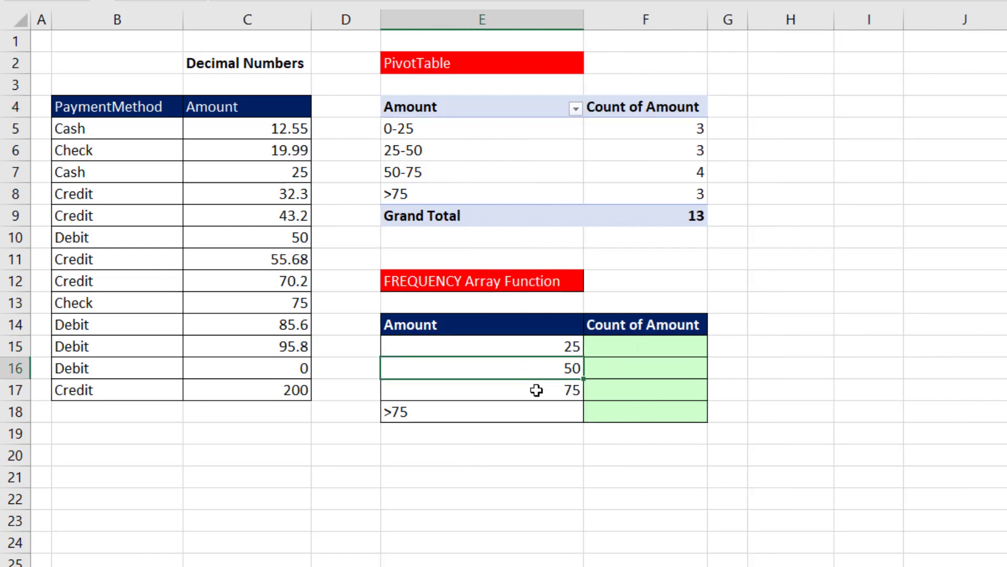
left_click(542, 395)
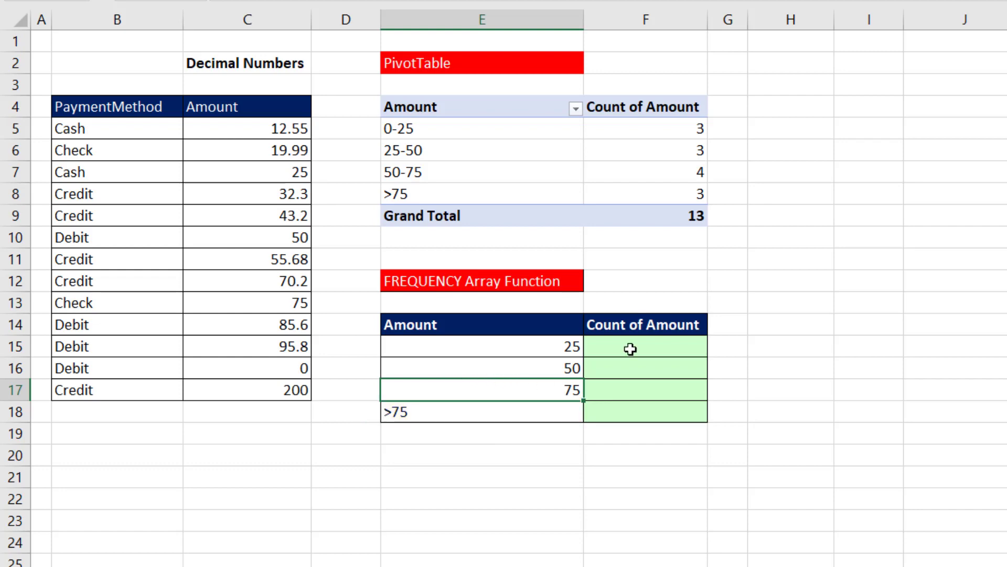
left_click_drag(630, 349, 641, 404)
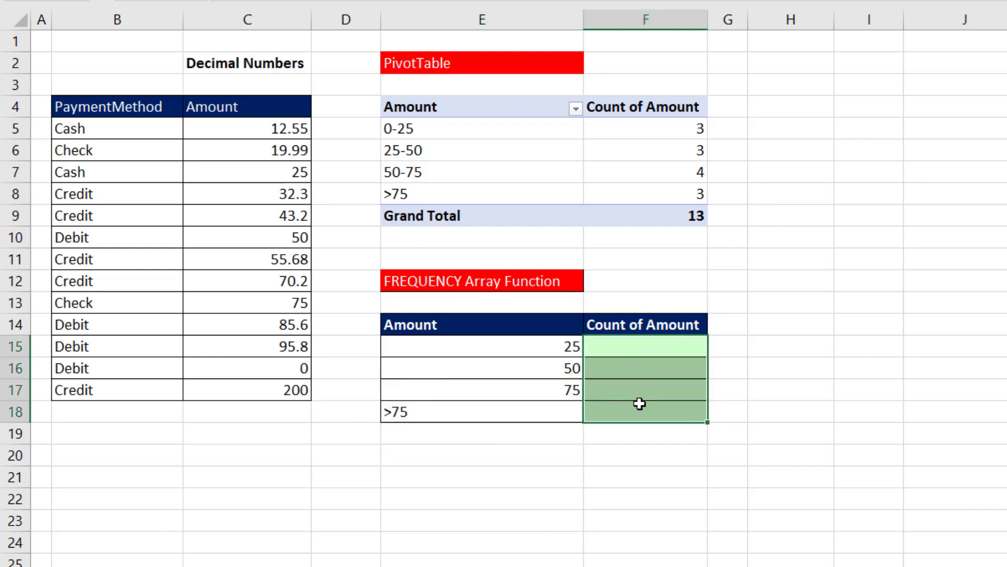
left_click(636, 356)
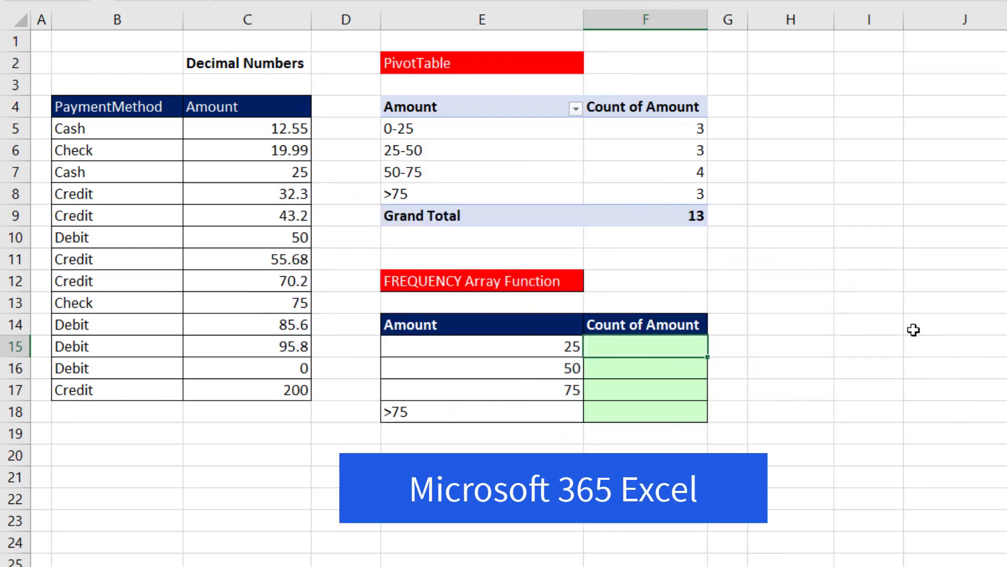
Step: Enter =FREQUENCY(C5:C17,E15:E17) in F15:F18, returning 4, 3, 3 and 3
type("=")
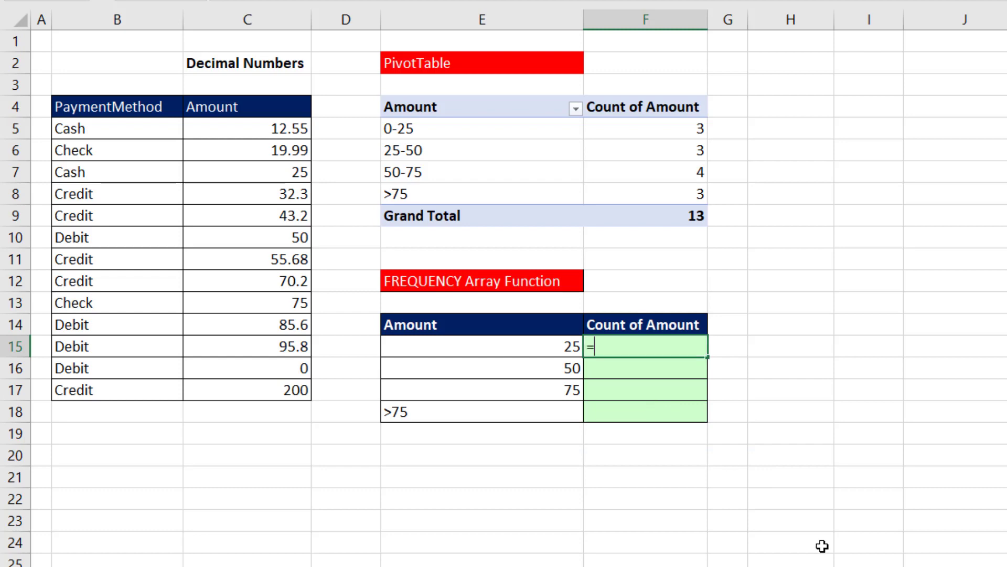
type("fr")
key("Tab")
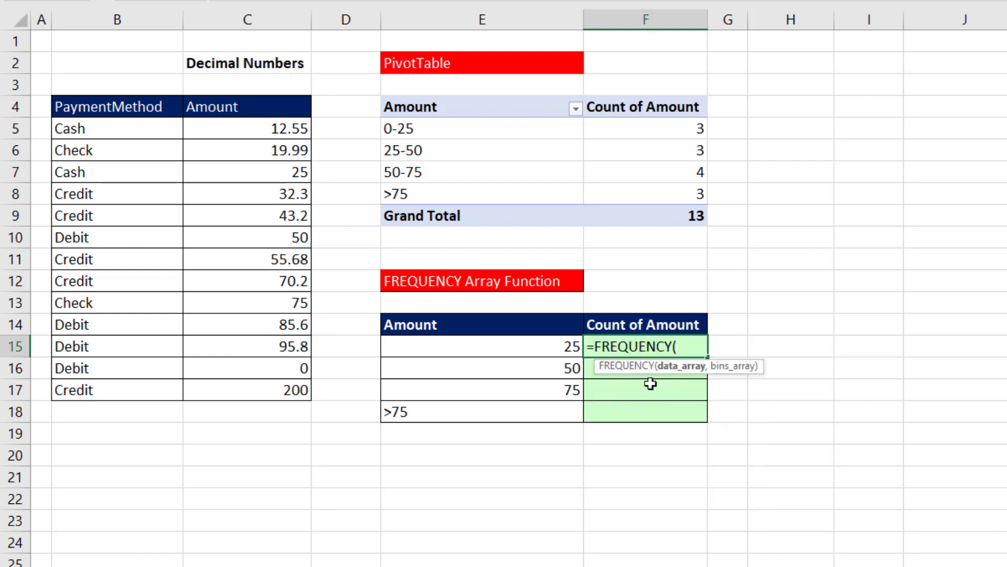
left_click_drag(257, 130, 255, 391)
type(",")
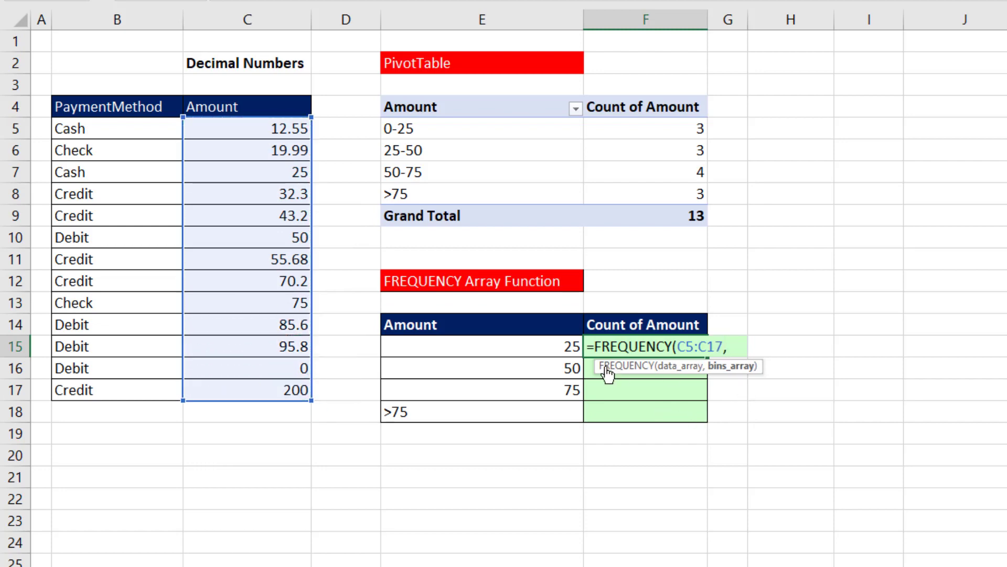
left_click_drag(542, 344, 545, 390)
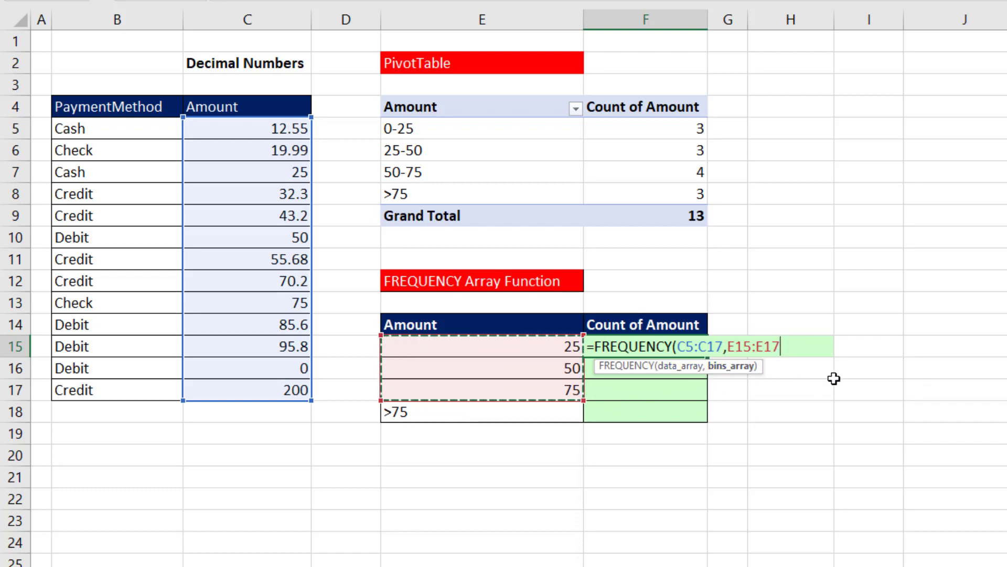
type(")")
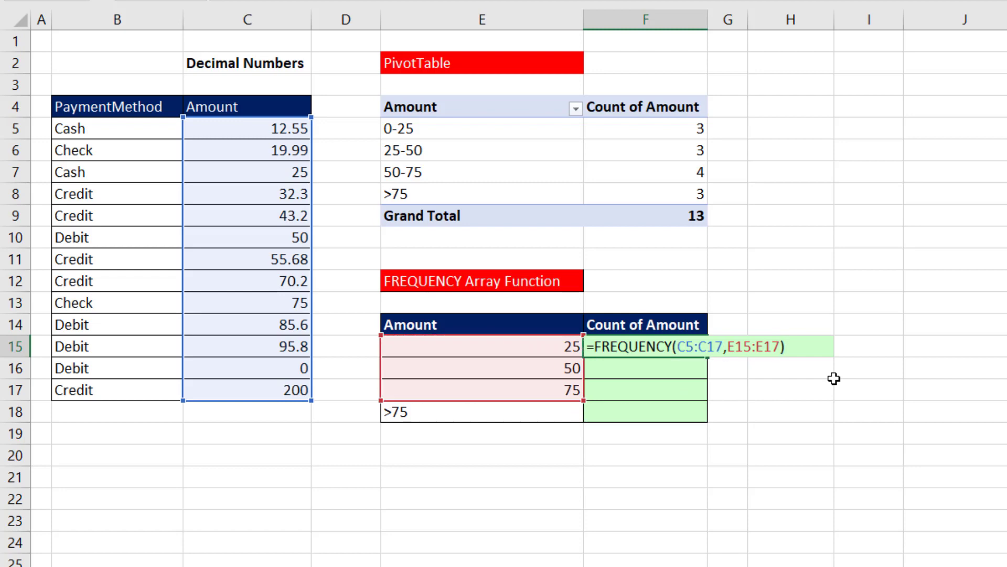
key("Return")
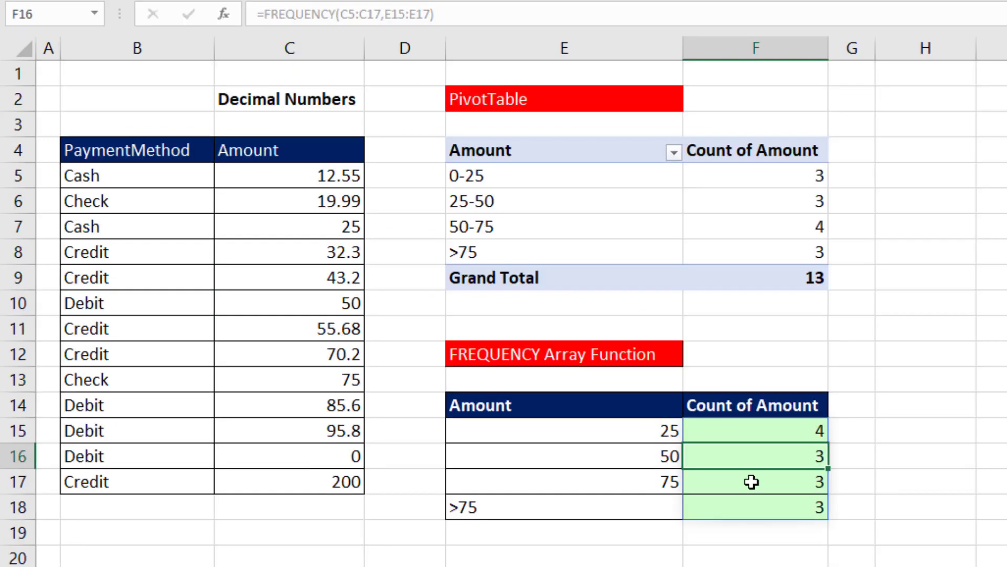
left_click(644, 388)
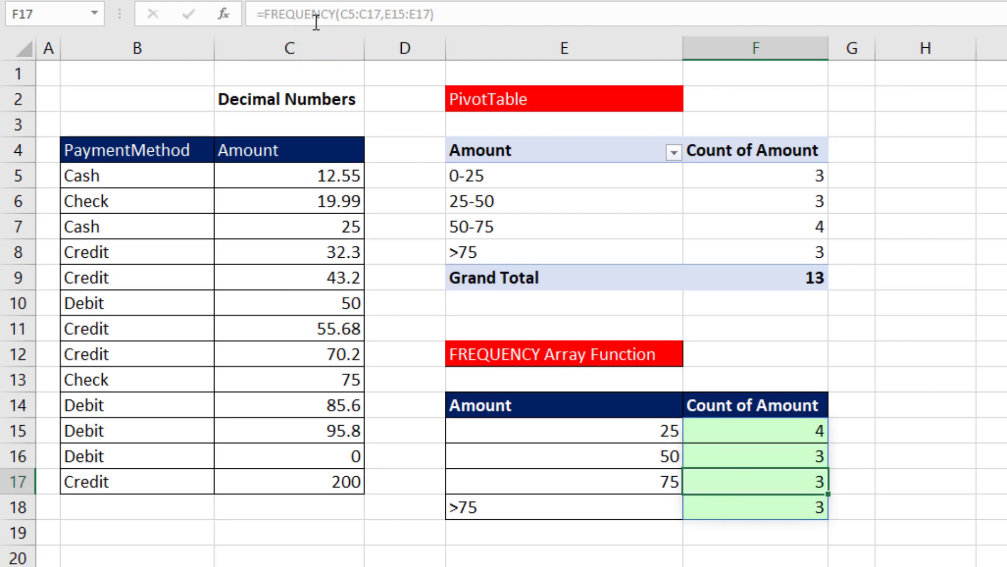
left_click(750, 435)
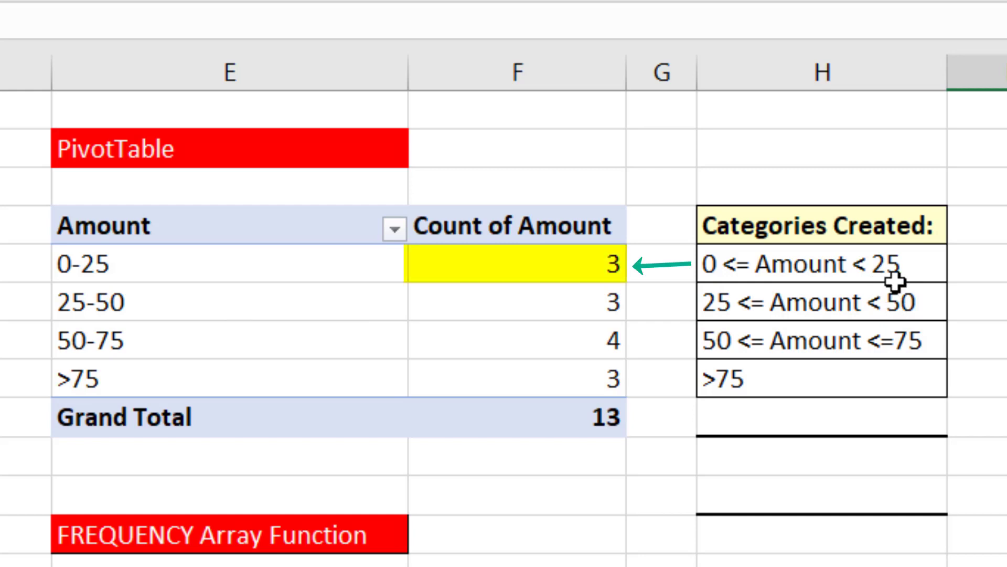
Step: Review the pivot categories 25 <= Amount < 50 and 50 <= Amount <=75
left_click(816, 303)
left_click(825, 343)
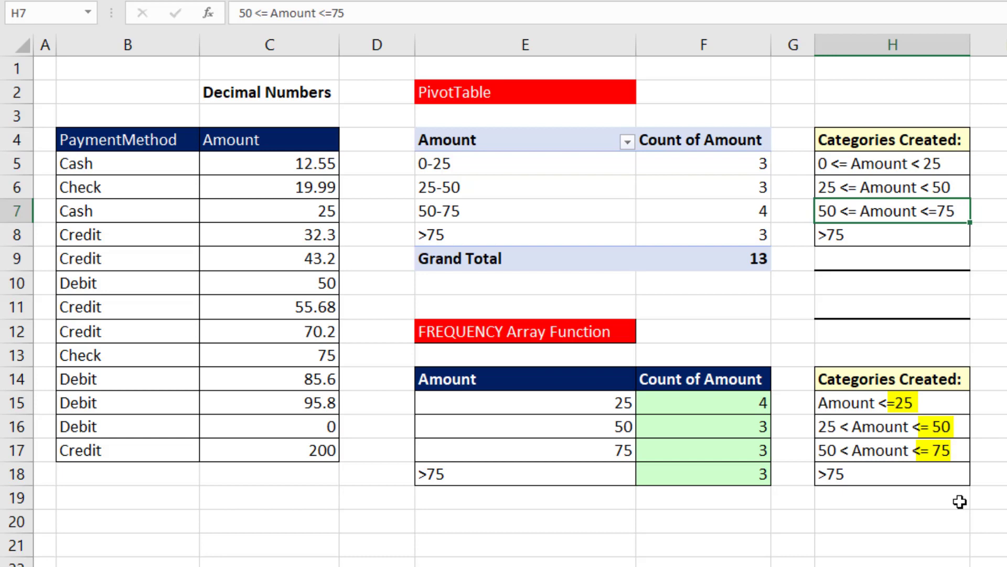
Step: Compare the FREQUENCY counts in F15 and F18 against the 50 and 75 bins
left_click(763, 404)
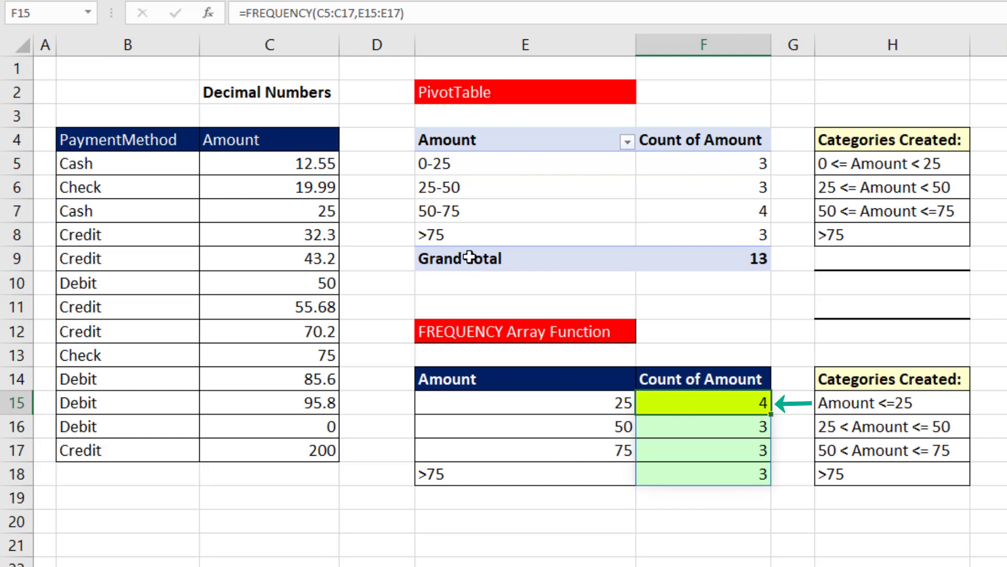
left_click(619, 424)
left_click(555, 447)
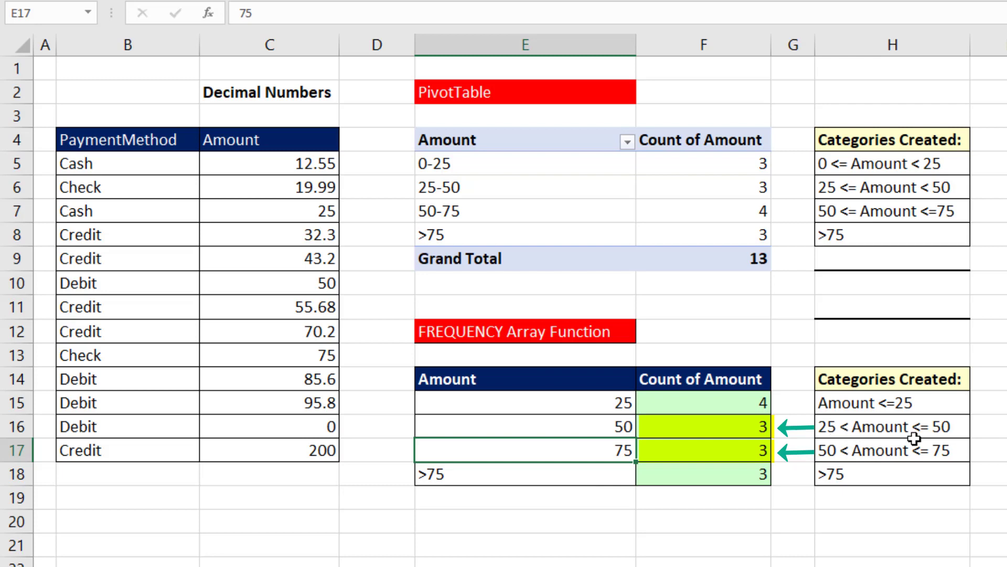
left_click(645, 474)
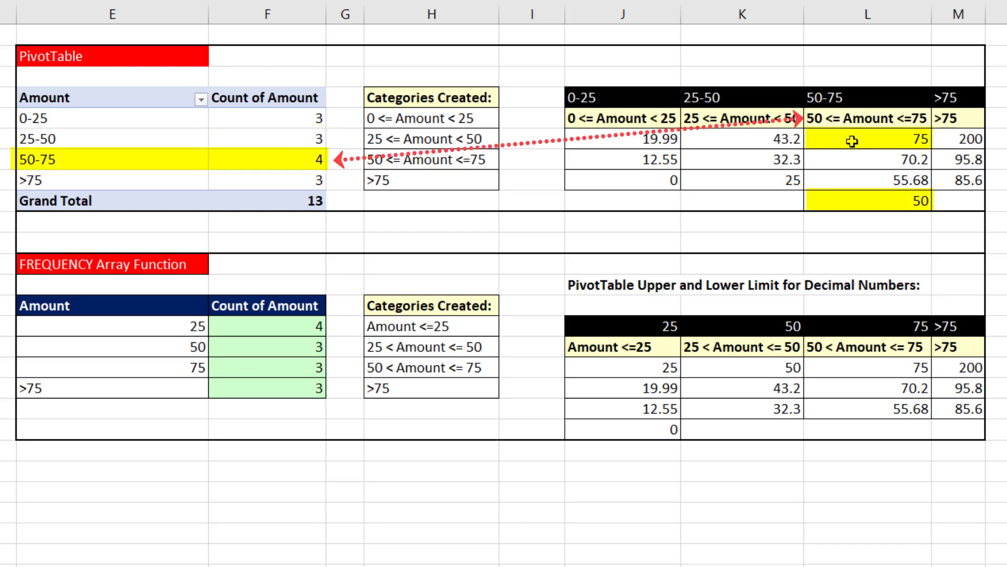
Step: Check which pivot and FREQUENCY groups the amounts 25, 50 and 75 fall into
left_click(885, 140)
left_click(874, 196)
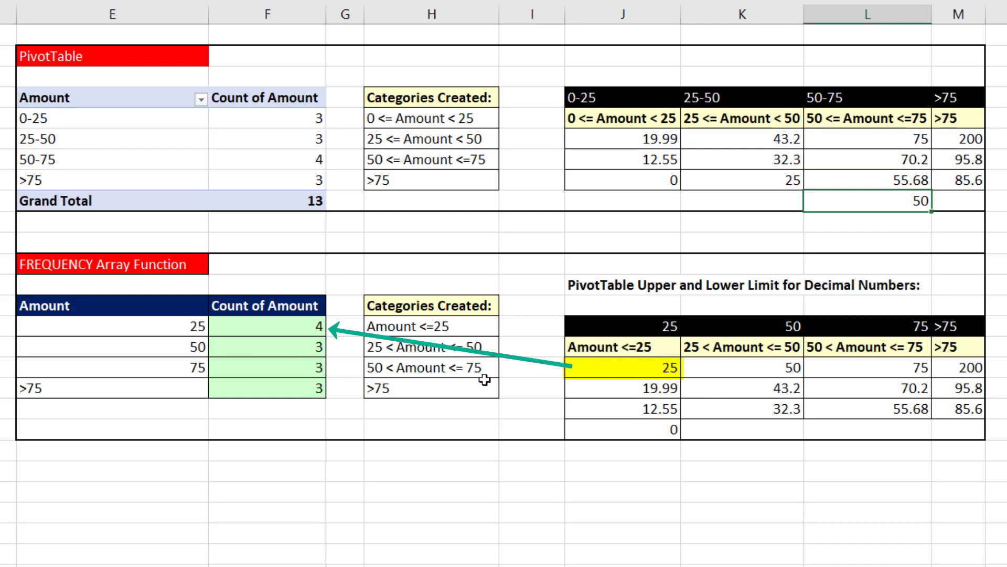
left_click(633, 366)
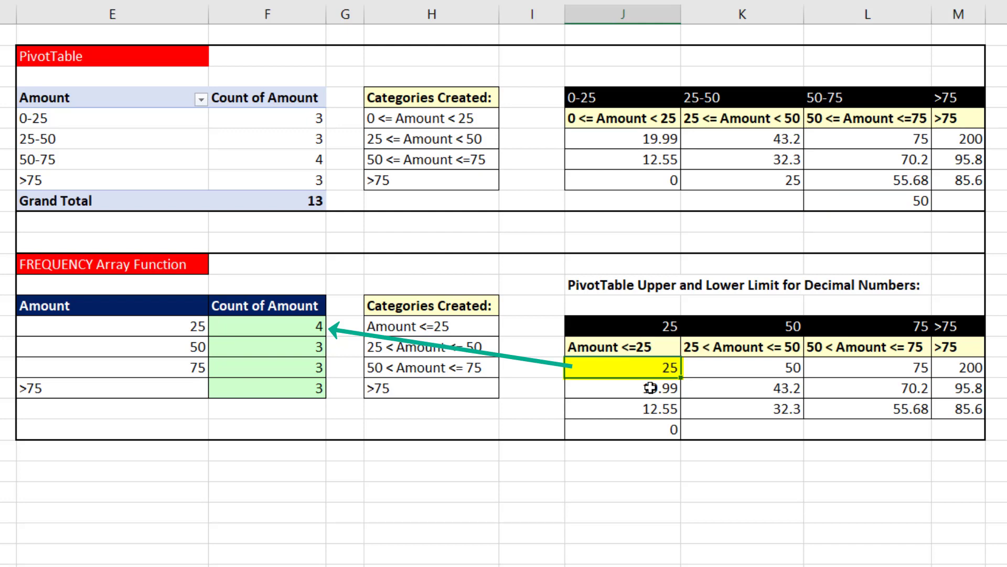
left_click(758, 371)
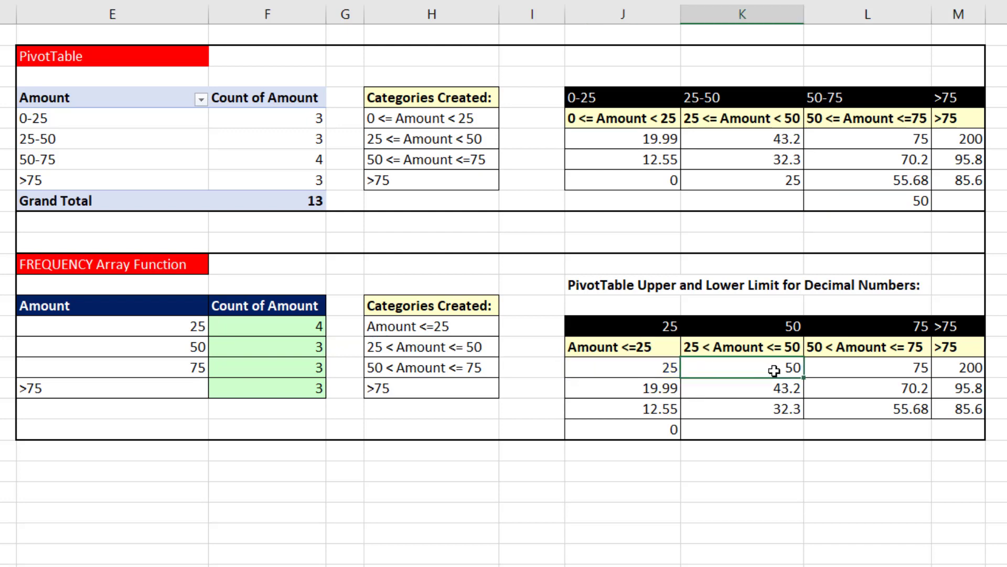
left_click(870, 369)
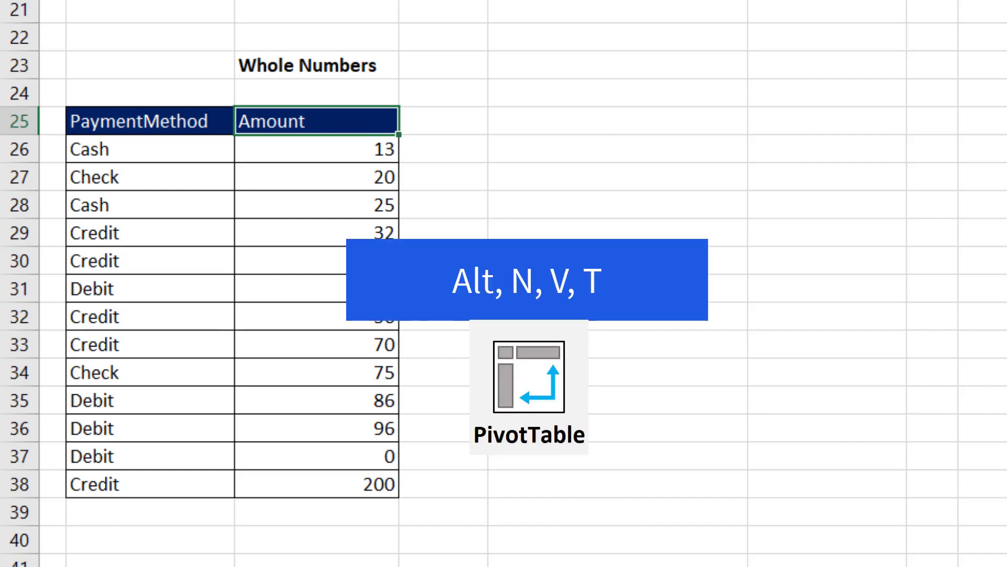
Step: Insert a PivotTable at E25 from the Whole Numbers data with Amount in Rows
key("alt+n")
key("v")
key("t")
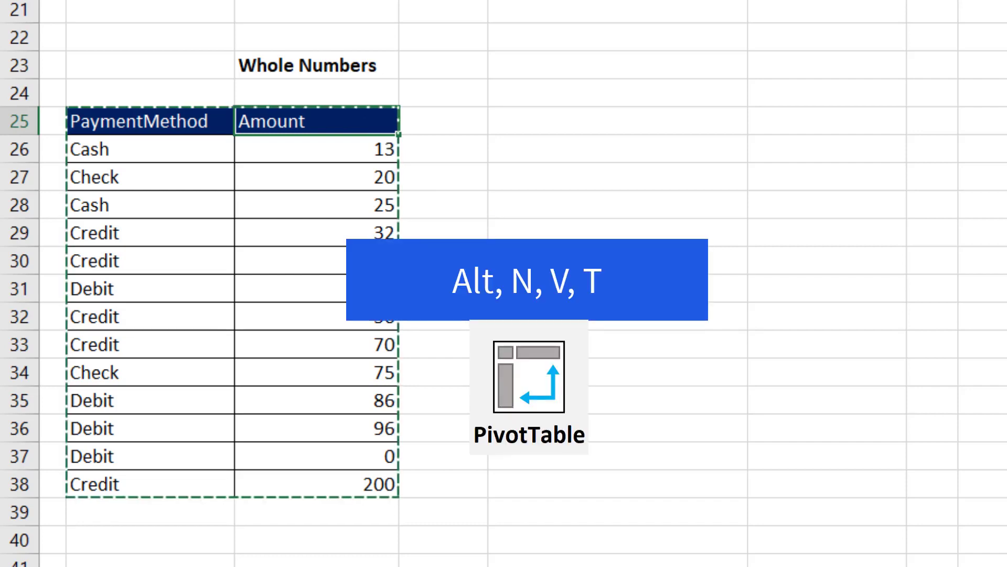
left_click(556, 129)
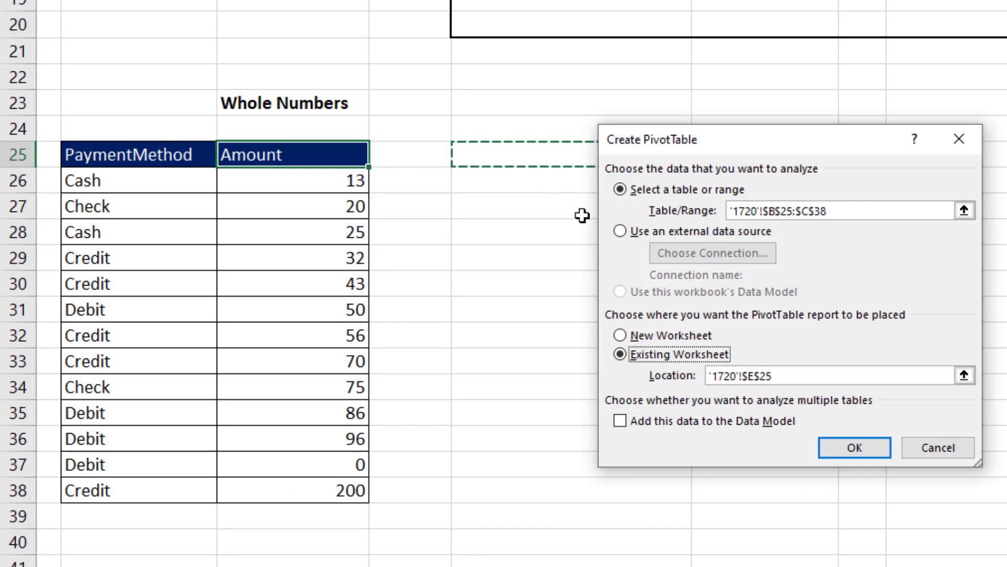
left_click(855, 450)
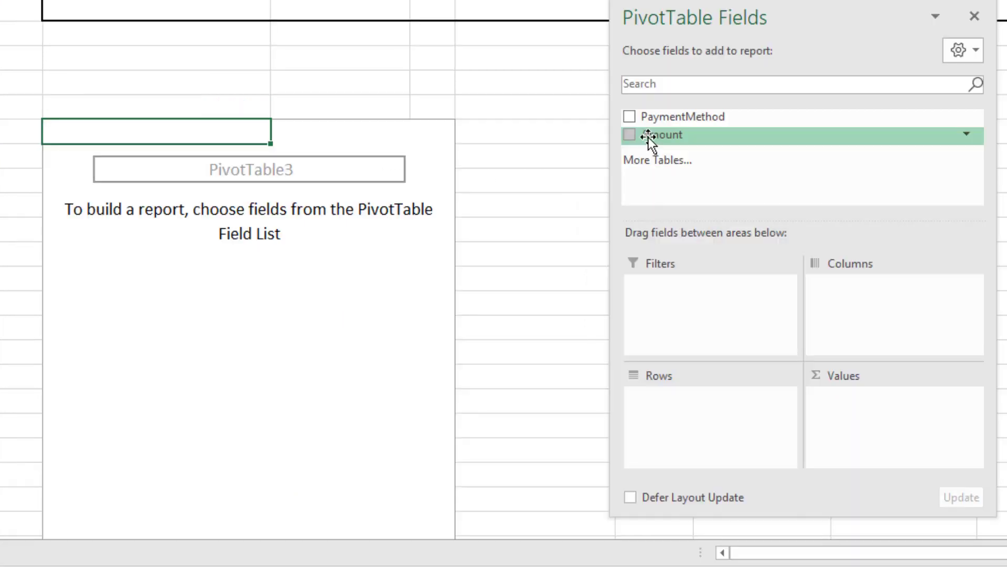
left_click_drag(648, 138, 699, 442)
Step: Group the whole-number Amounts up to 75 by 25 and count them: 3, 3, 4, 3
right_click(94, 190)
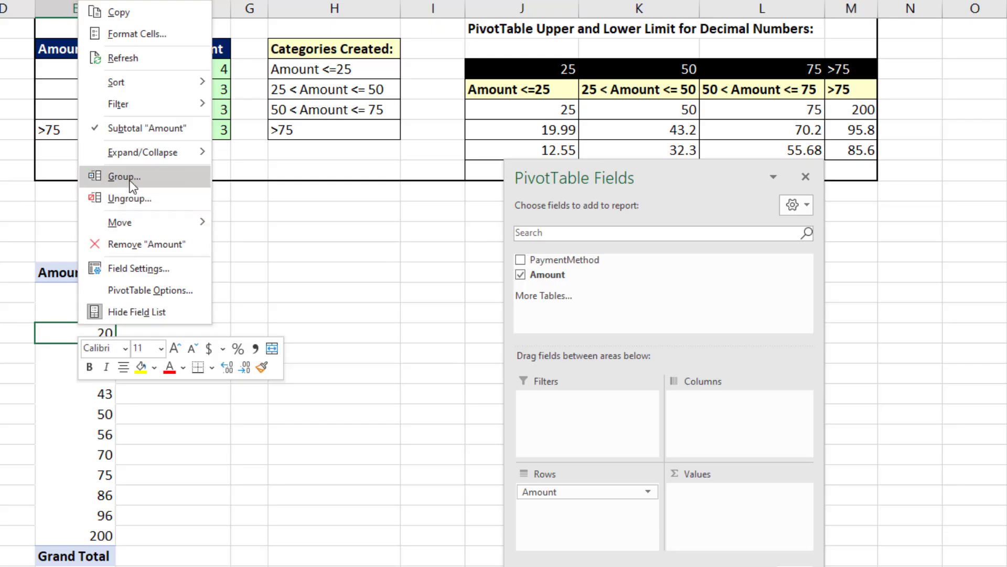
left_click(131, 181)
left_click_drag(140, 117, 225, 281)
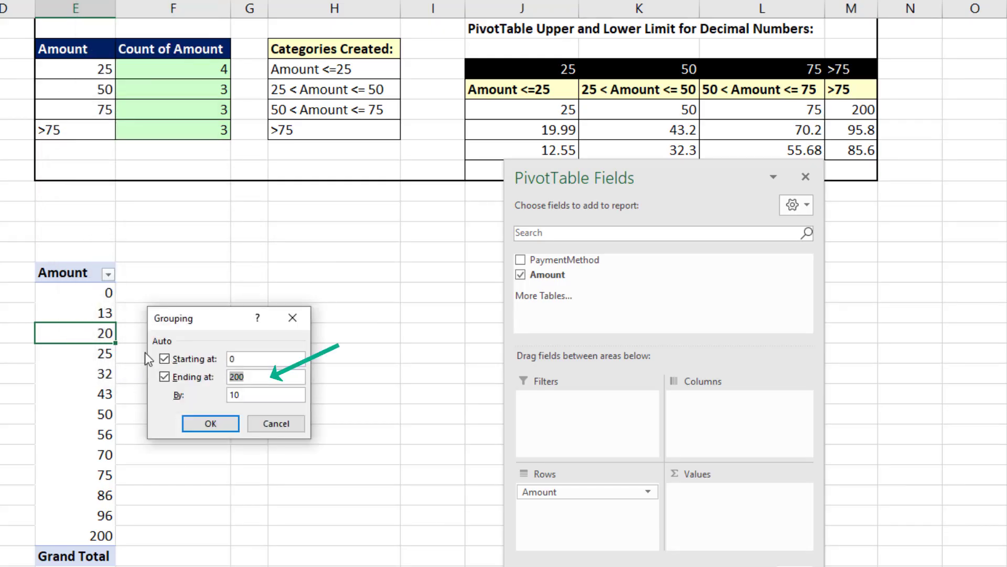
type("75")
key("Tab")
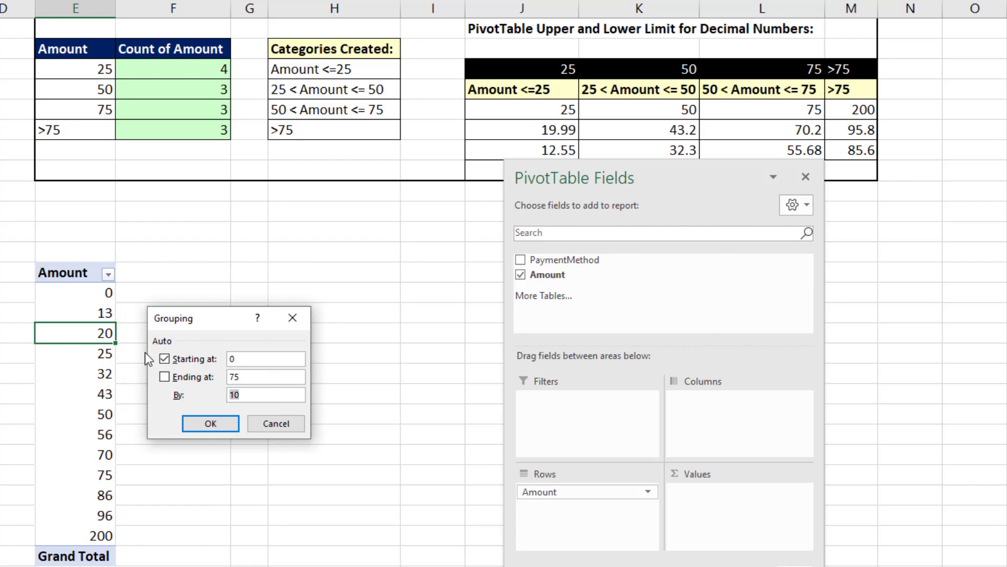
type("25")
left_click(197, 426)
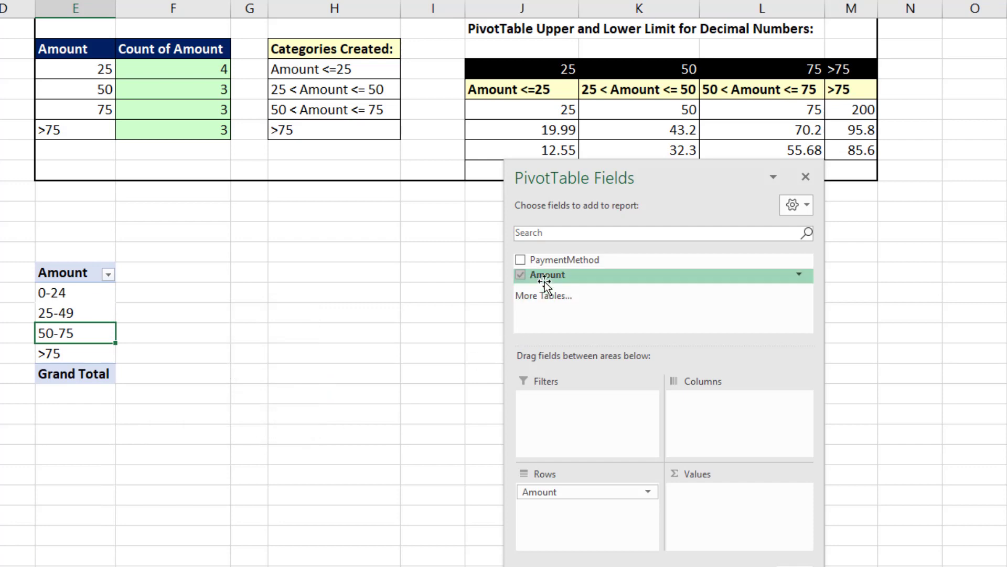
left_click_drag(545, 282, 711, 517)
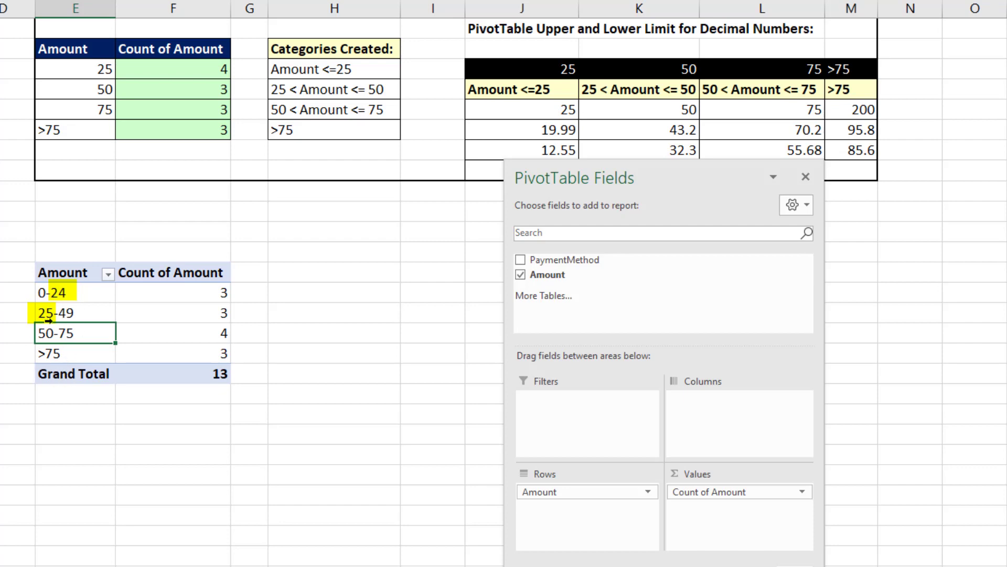
scroll(69, 336, "up", 4)
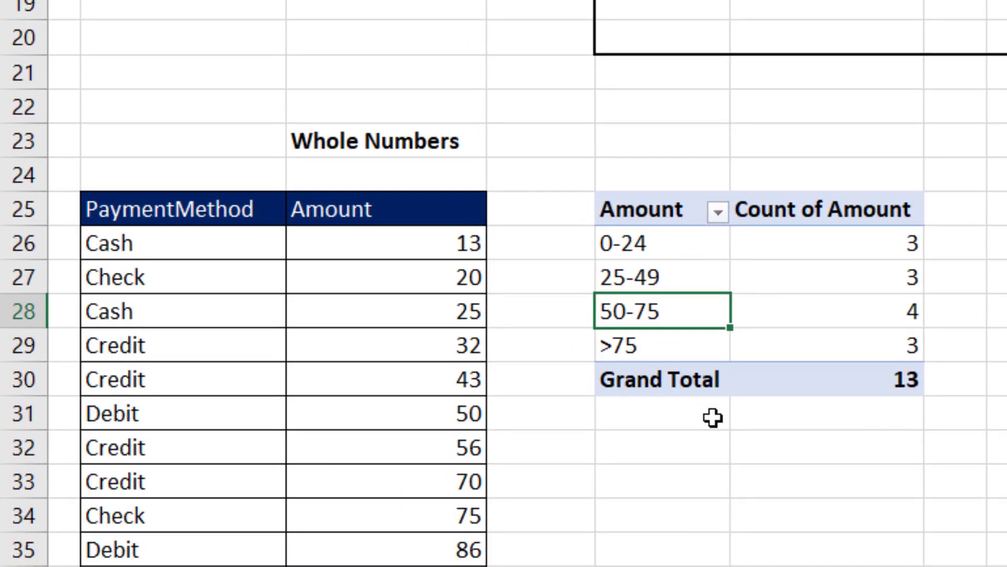
left_click(702, 248)
left_click(836, 248)
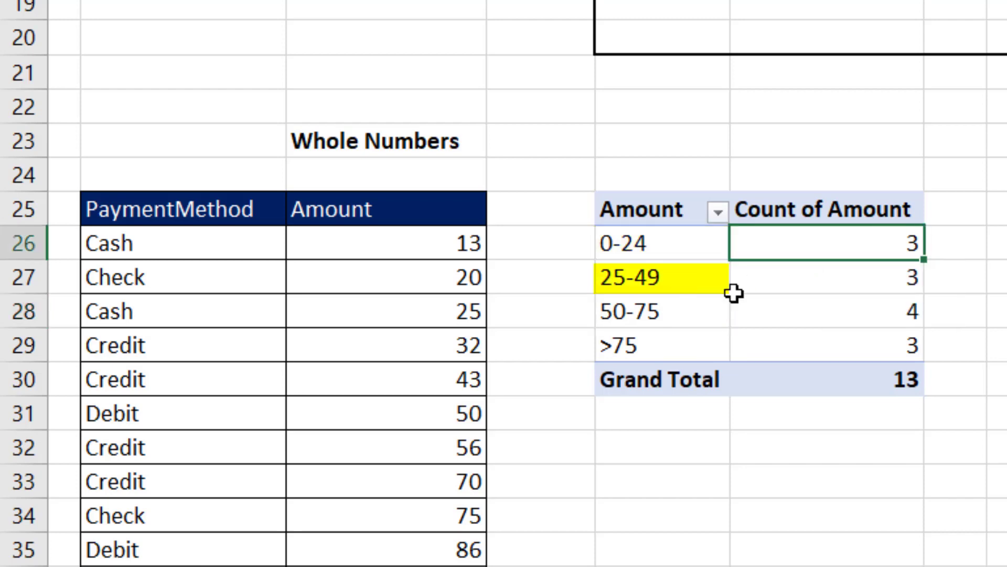
left_click(790, 276)
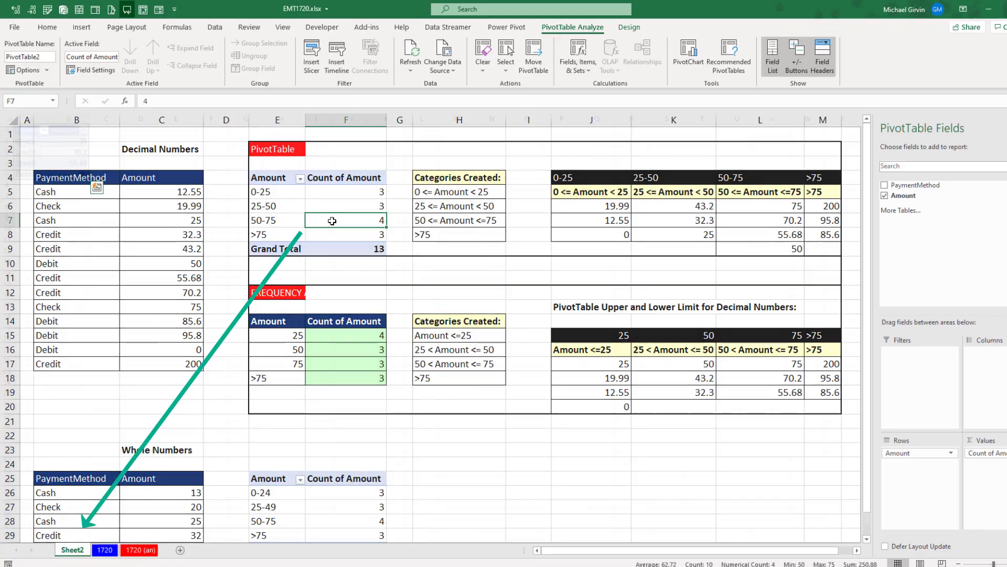
Step: Drill into the 50-75 count of 4 to list amounts 75, 70.2, 55.68 and 50 on Sheet2
double_click(404, 270)
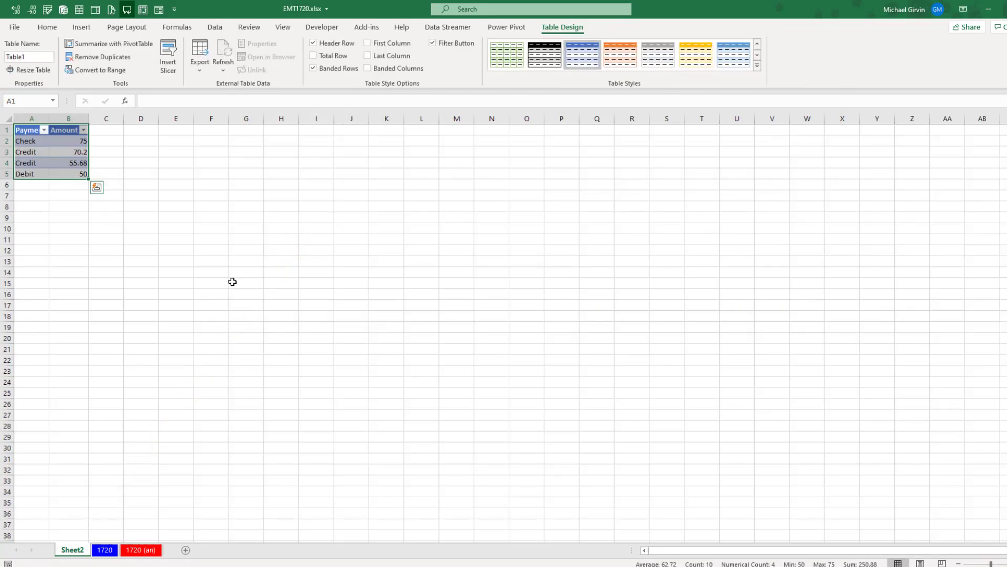
scroll(130, 166, "up", 7)
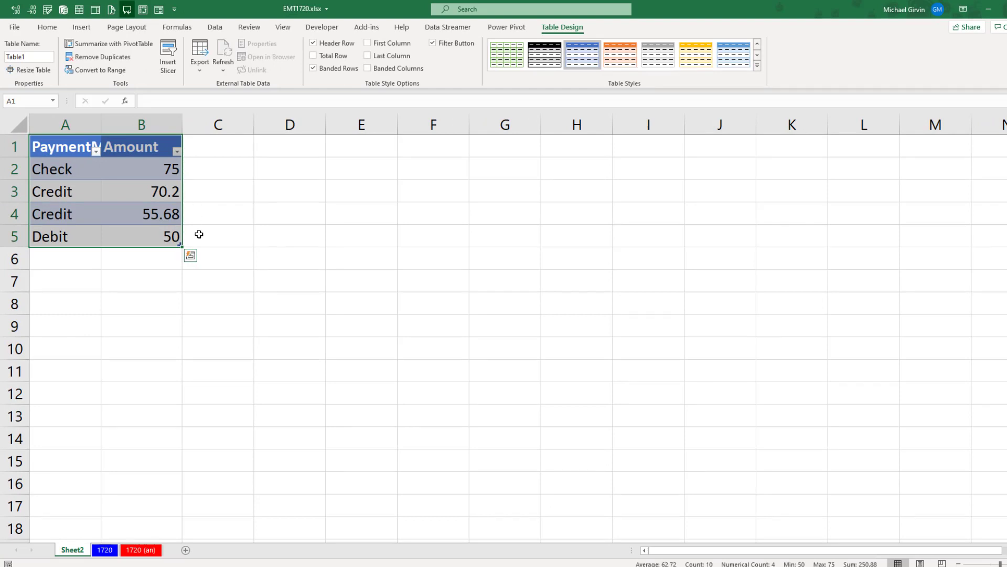